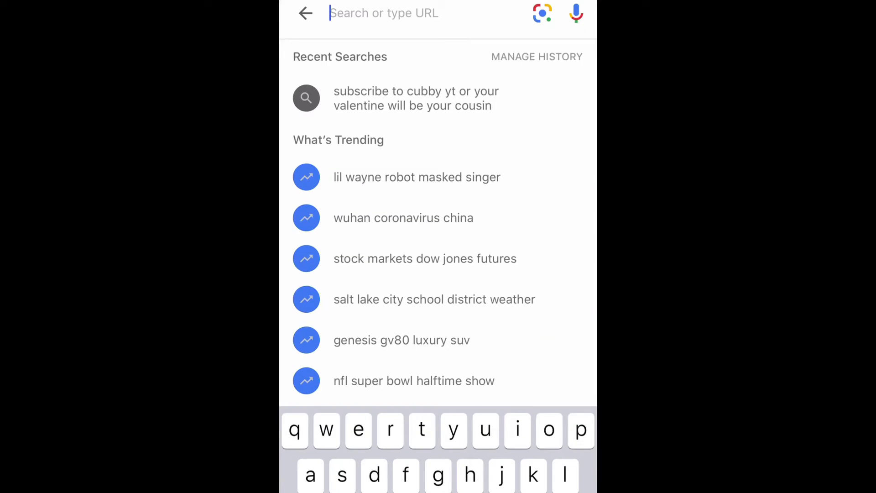
{"action": "type", "text": "alph"}
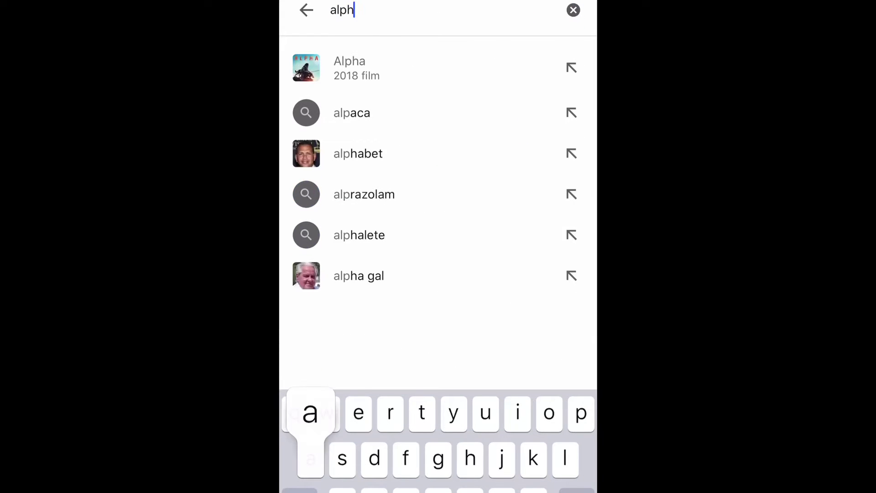
{"action": "type", "text": "abet"}
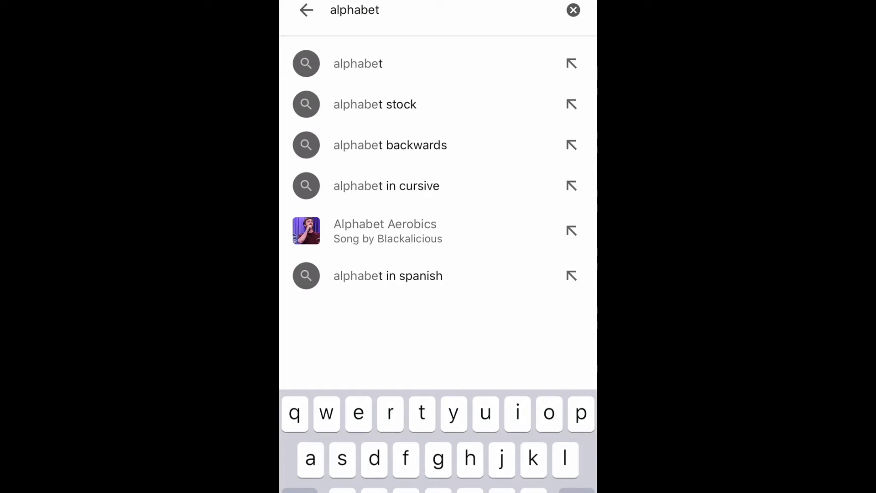
Step: Search 'alphabet', switch to Images, and open the handwritten HELLO iStock alphabet image with numbers
{"action": "key", "text": "Return"}
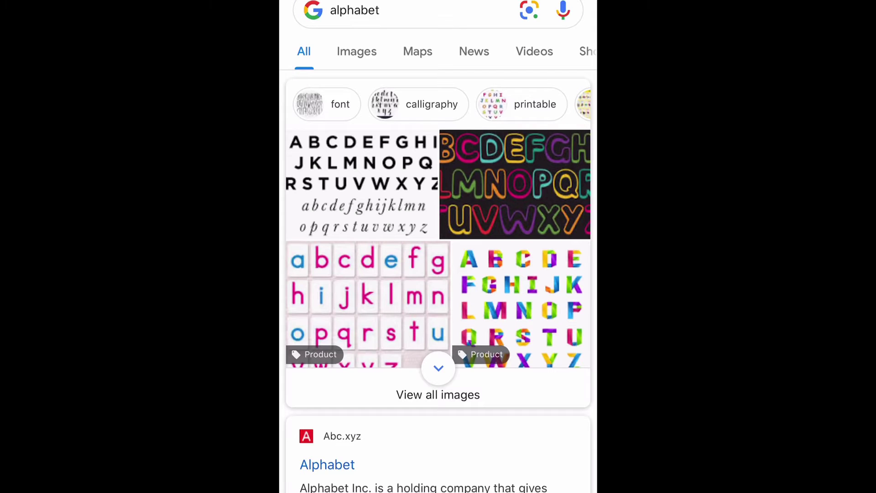
{"action": "left_click", "coordinate": [357, 51]}
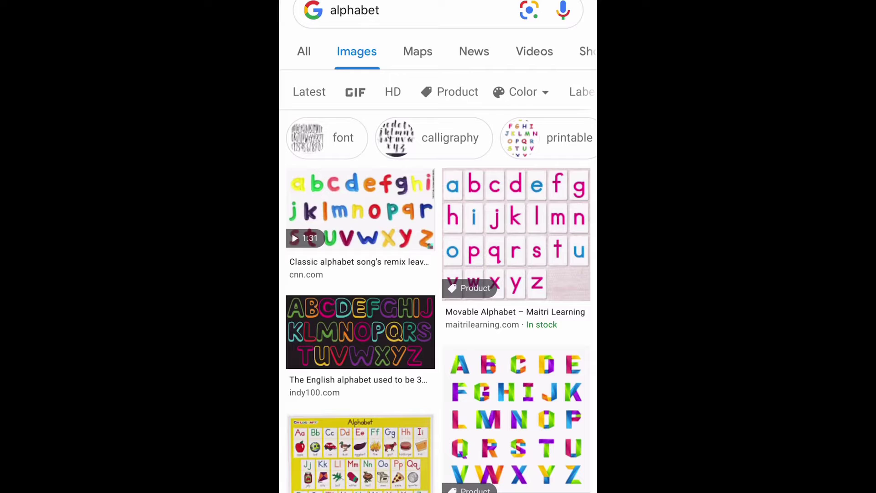
{"action": "scroll", "coordinate": [439, 246], "scroll_direction": "down", "scroll_amount": 1}
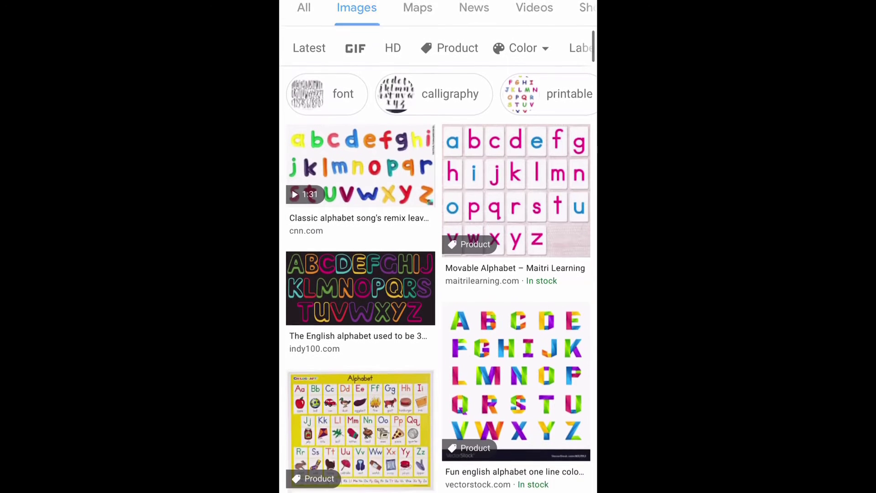
{"action": "scroll", "coordinate": [438, 247], "scroll_direction": "down", "scroll_amount": 2}
{"action": "scroll", "coordinate": [438, 246], "scroll_direction": "down", "scroll_amount": 2}
{"action": "scroll", "coordinate": [438, 247], "scroll_direction": "down", "scroll_amount": 1}
{"action": "scroll", "coordinate": [437, 246], "scroll_direction": "down", "scroll_amount": 1}
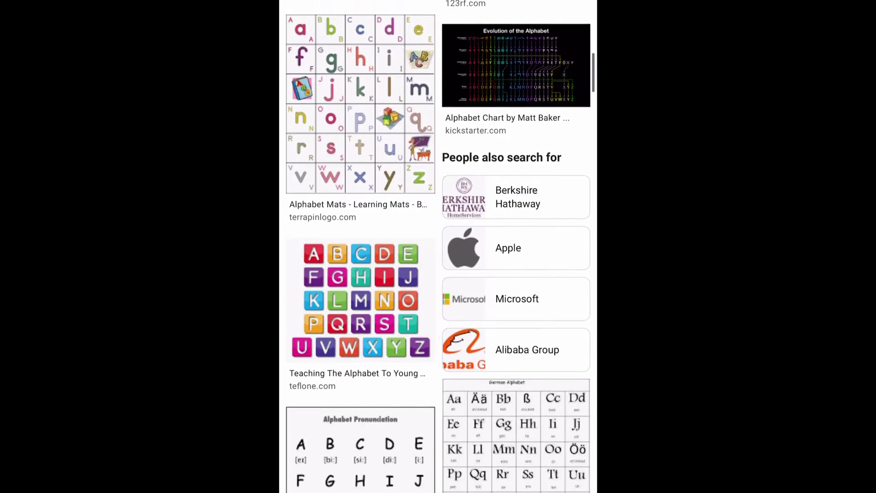
{"action": "scroll", "coordinate": [438, 246], "scroll_direction": "down", "scroll_amount": 1}
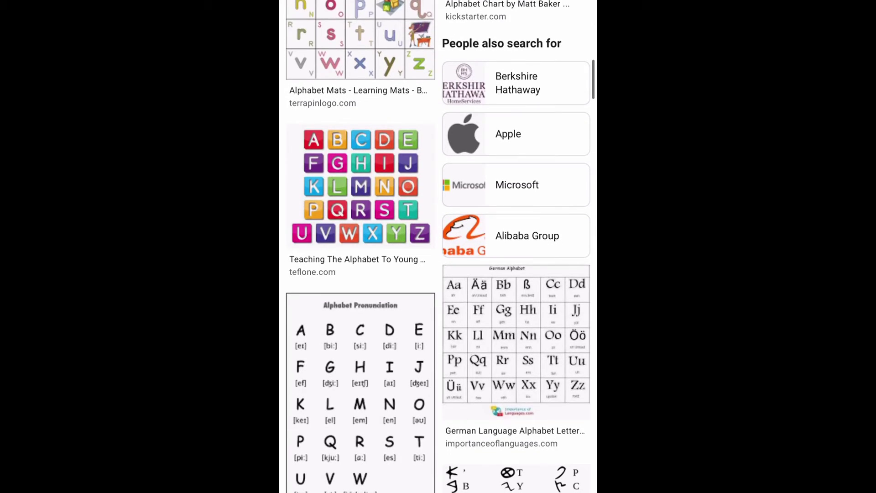
{"action": "scroll", "coordinate": [438, 247], "scroll_direction": "down", "scroll_amount": 3}
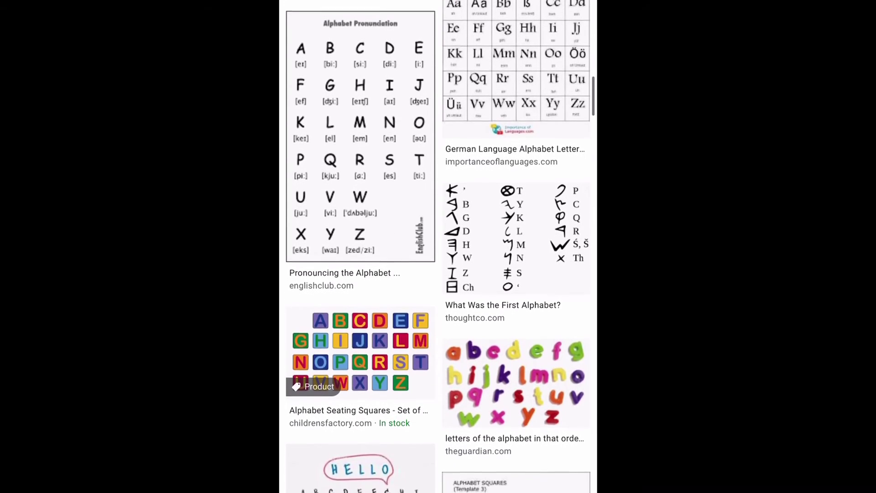
{"action": "scroll", "coordinate": [438, 247], "scroll_direction": "down", "scroll_amount": 2}
{"action": "left_click", "coordinate": [360, 425]}
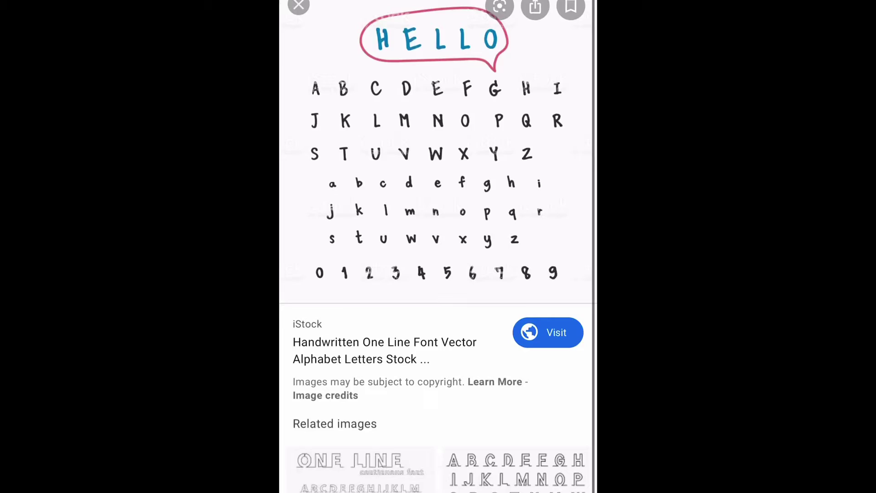